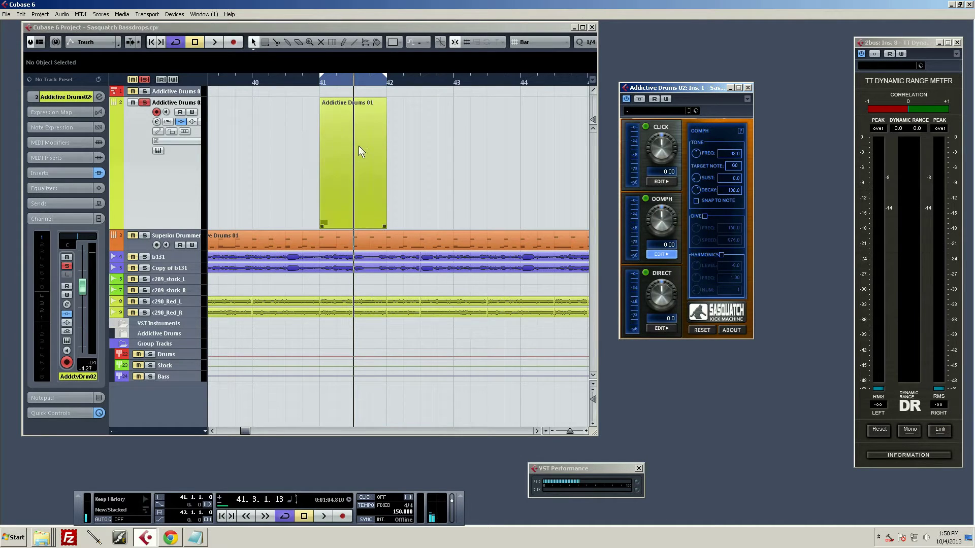
- Bypass the kick track's Sasquatch insert, play the loop from bar 41 to hear the dry drum, and reactivate the insert
{"action": "left_click", "coordinate": [642, 99]}
{"action": "left_click", "coordinate": [318, 80]}
{"action": "key", "text": "space"}
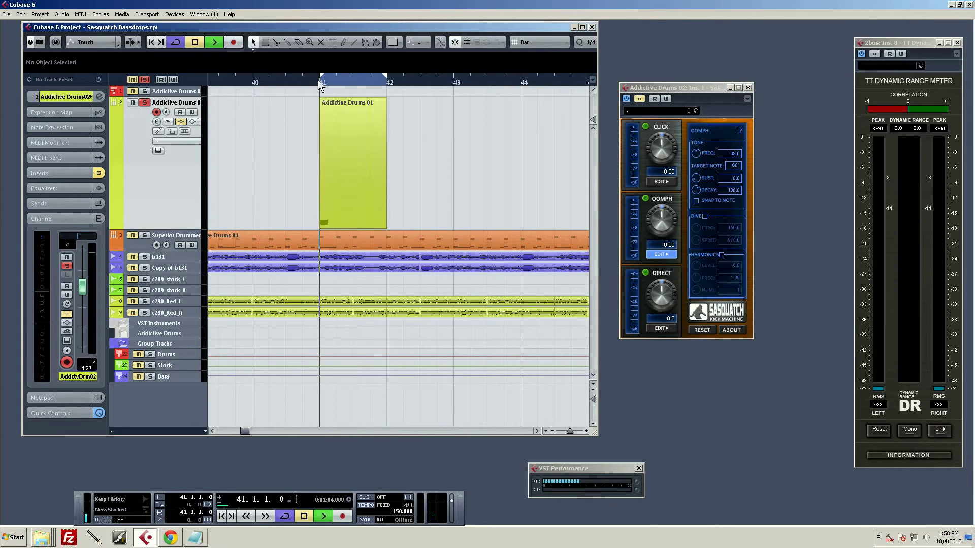
{"action": "left_click", "coordinate": [640, 99]}
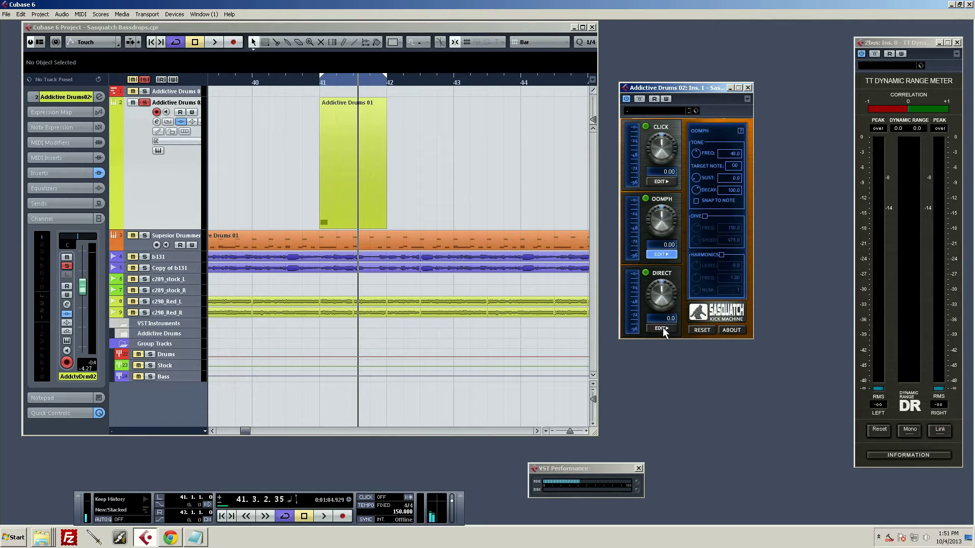
- Switch off the Direct section, set the Oomph tone frequency to 35, and audition the kick
{"action": "left_click", "coordinate": [645, 274]}
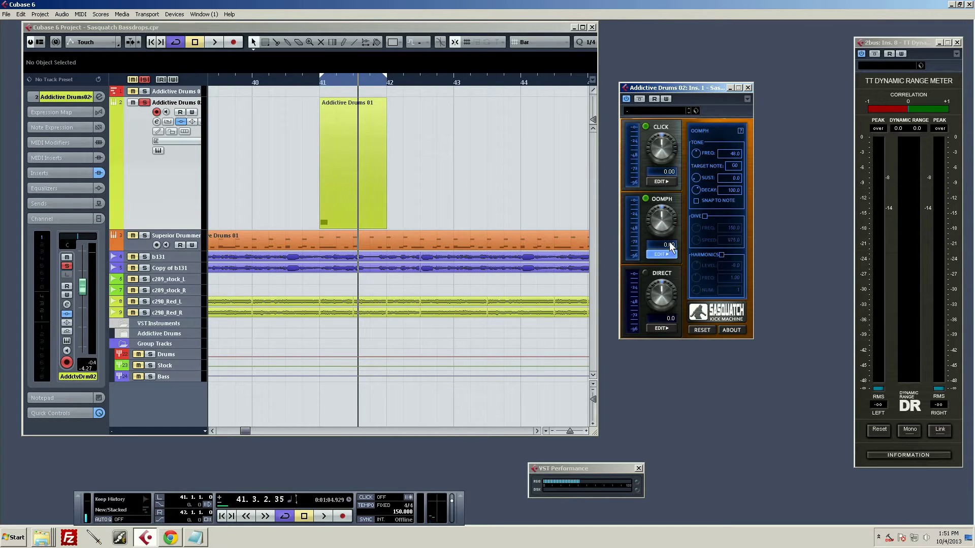
{"action": "double_click", "coordinate": [735, 156]}
{"action": "type", "text": "35"}
{"action": "key", "text": "space"}
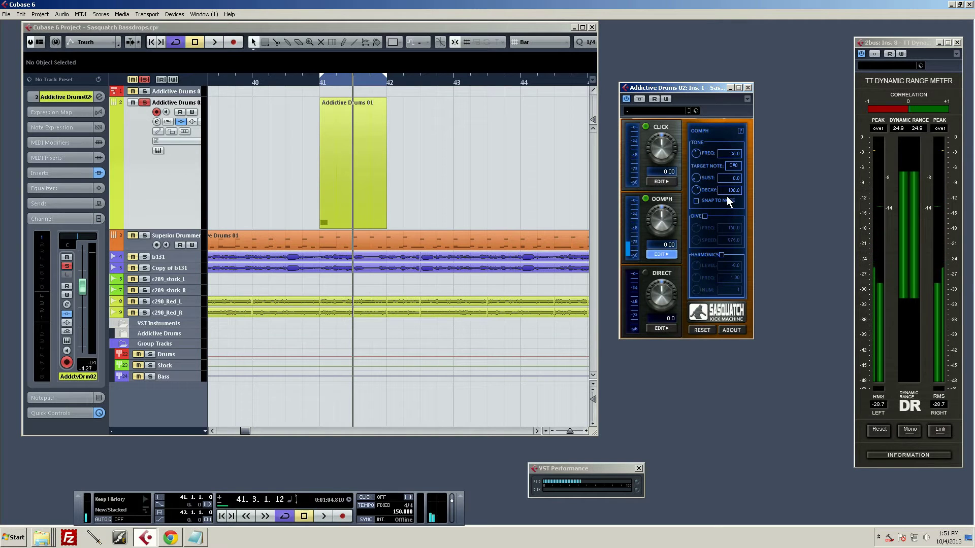
- Enable Dive for the Oomph section and adjust its speed while auditioning the looped kick
{"action": "left_click", "coordinate": [705, 215]}
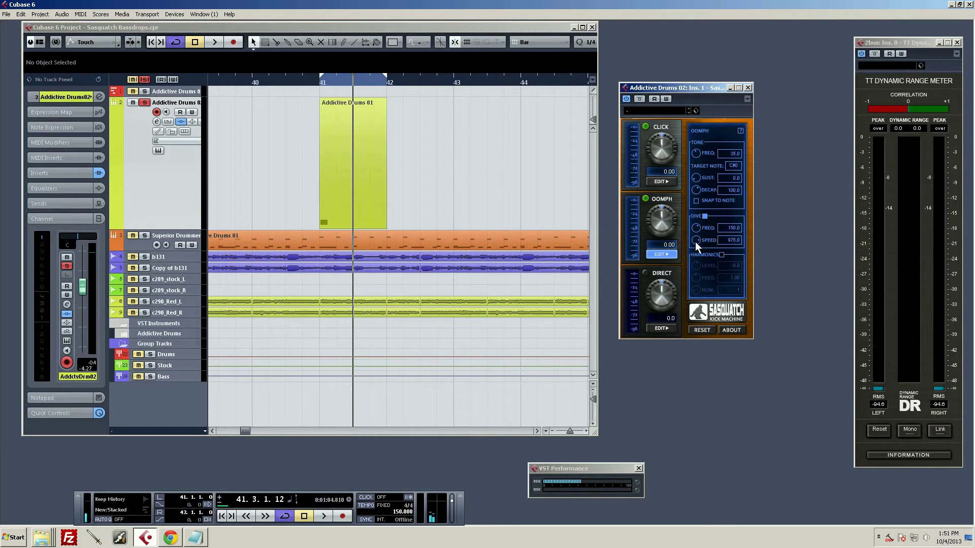
{"action": "key", "text": "space"}
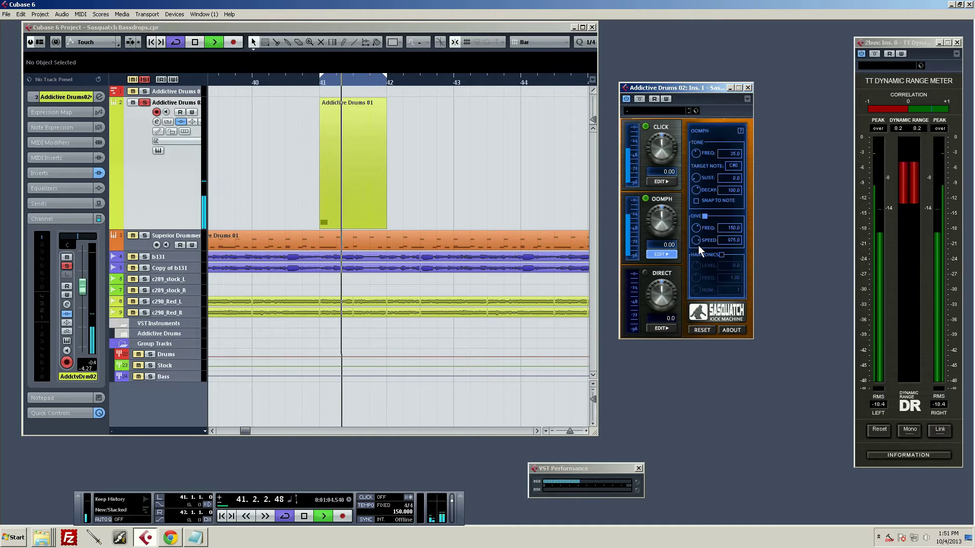
{"action": "key", "text": "space"}
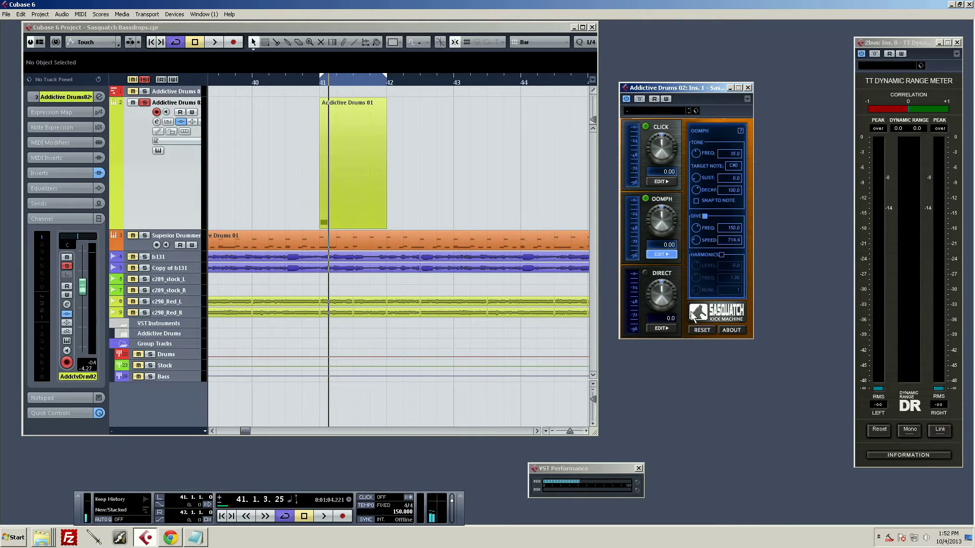
{"action": "key", "text": "space"}
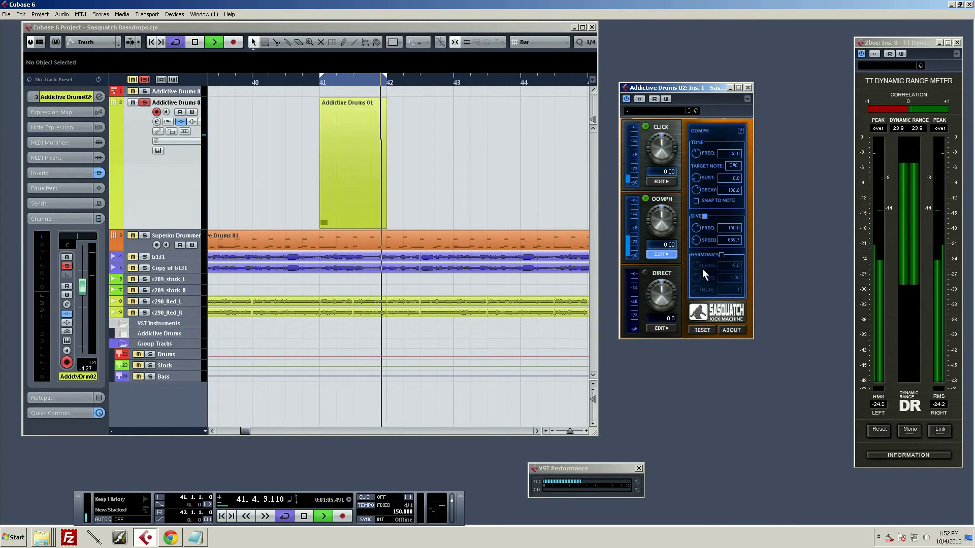
{"action": "key", "text": "space"}
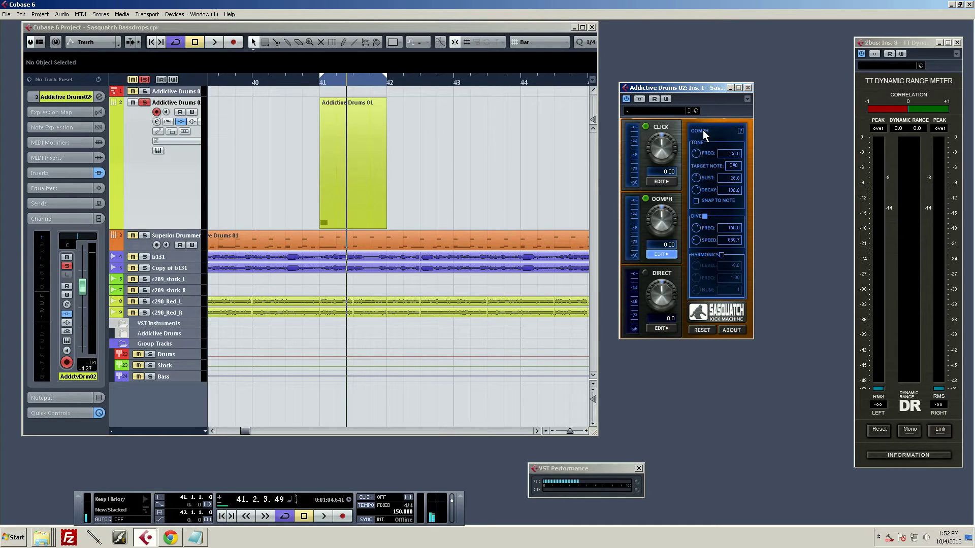
- Lengthen the Oomph tone, setting its sustain to about 327.7 and its decay to about 561.4, auditioning between adjustments
{"action": "key", "text": "space"}
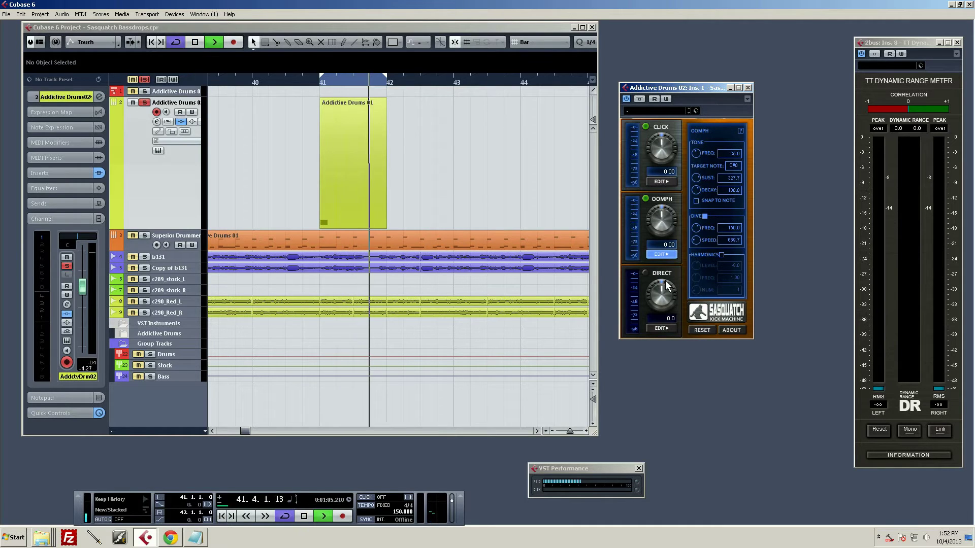
{"action": "key", "text": "space"}
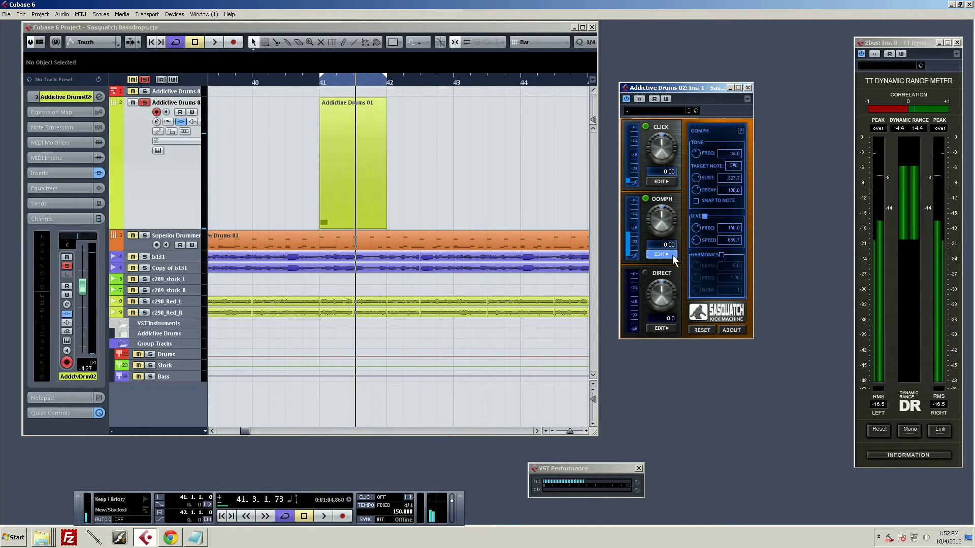
{"action": "left_click_drag", "start_coordinate": [694, 195], "coordinate": [693, 169]}
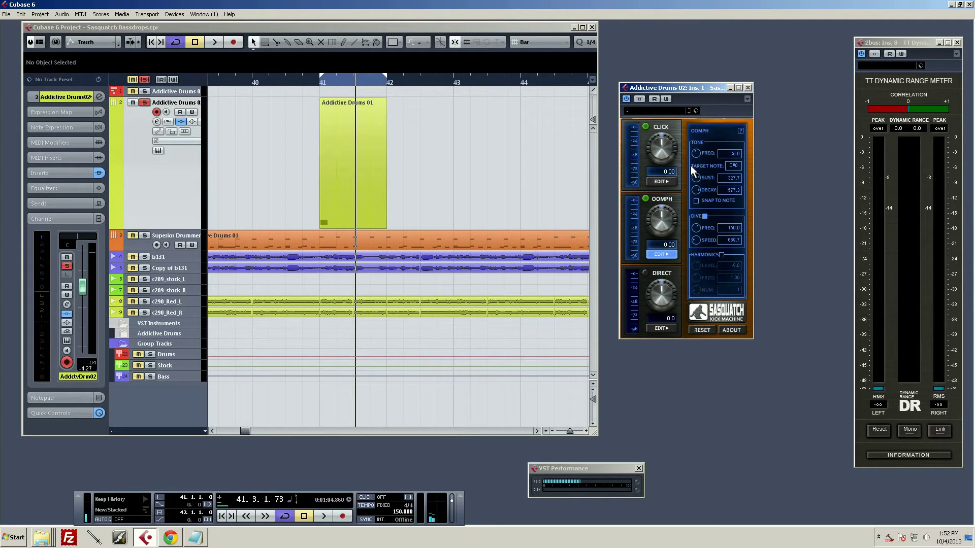
{"action": "key", "text": "space"}
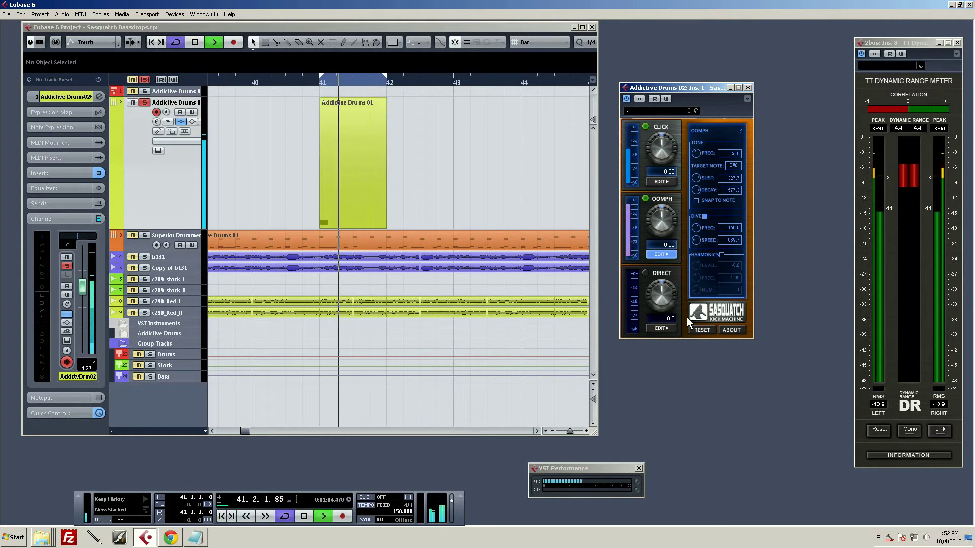
{"action": "key", "text": "space"}
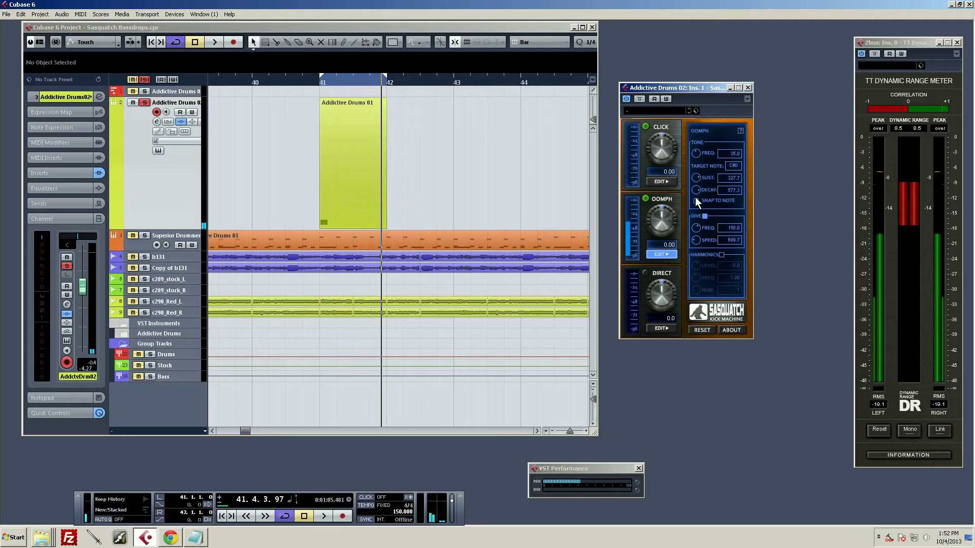
{"action": "left_click_drag", "start_coordinate": [695, 191], "coordinate": [702, 280]}
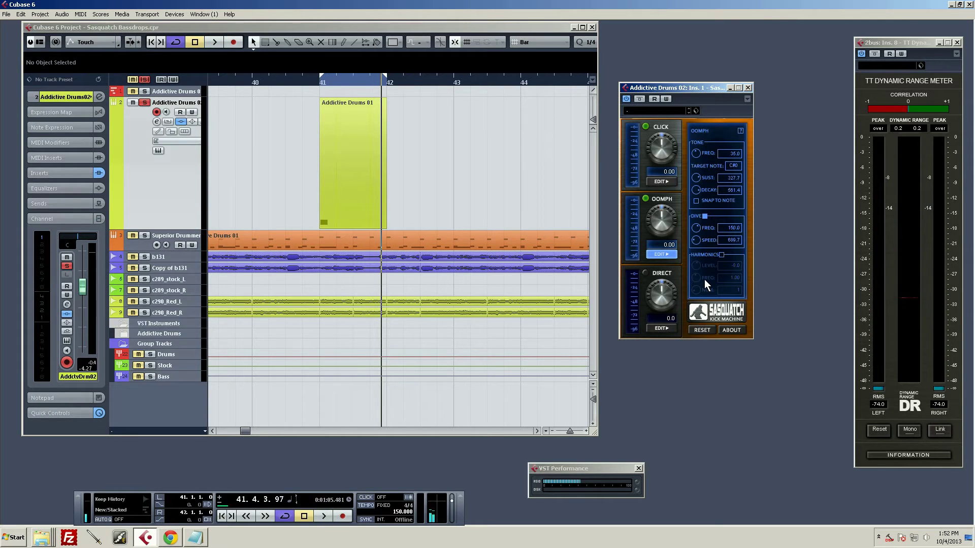
- Enable Harmonics for the Oomph section and lower the harmonics frequency while the loop plays
{"action": "left_click", "coordinate": [721, 255]}
{"action": "key", "text": "space"}
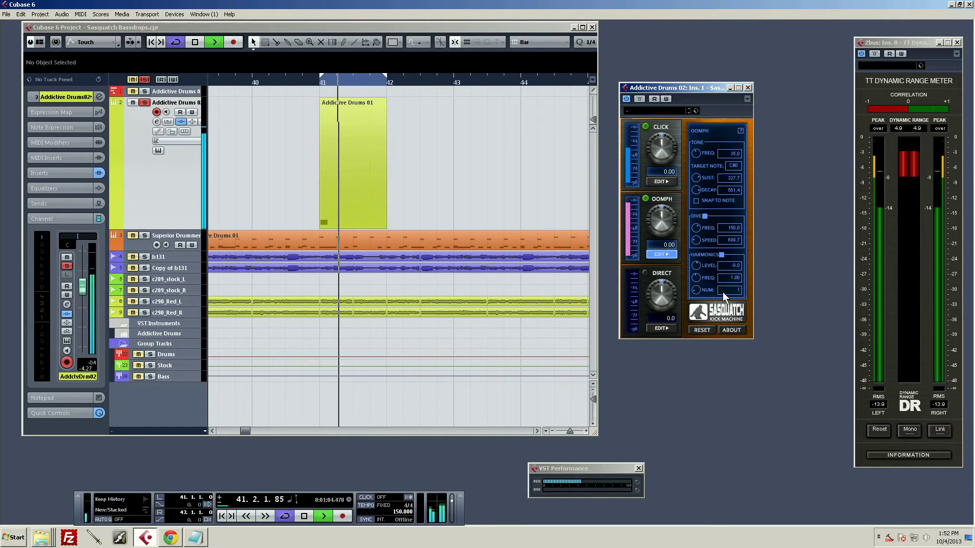
{"action": "key", "text": "space"}
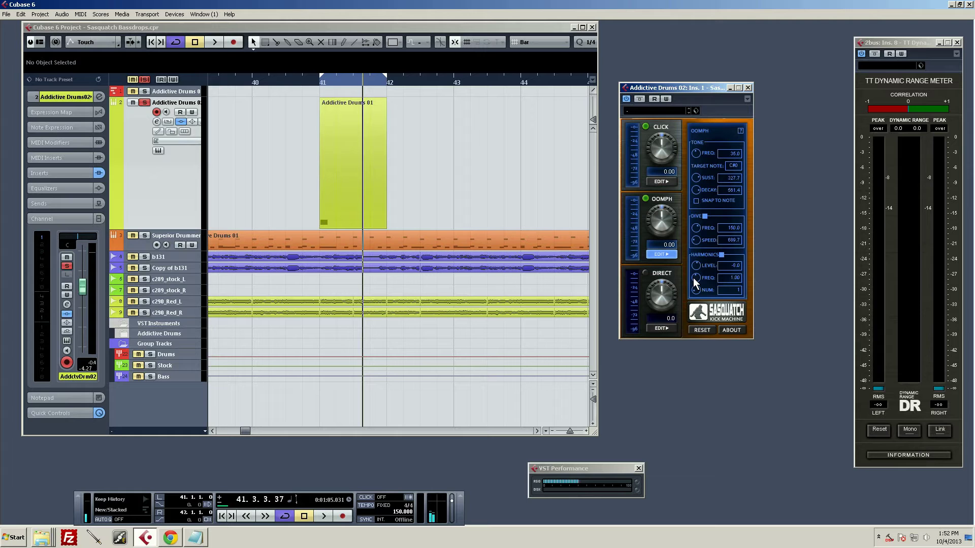
{"action": "key", "text": "space"}
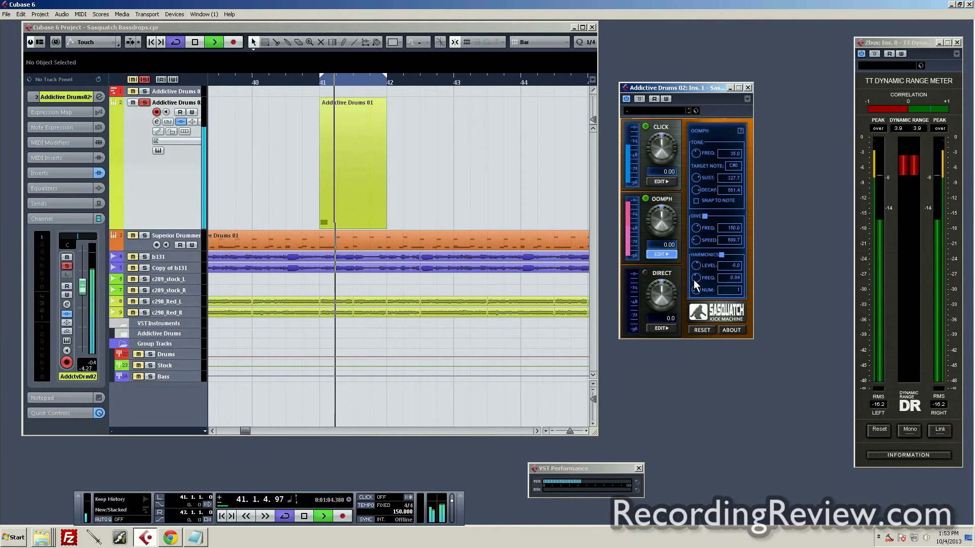
{"action": "left_click_drag", "start_coordinate": [693, 280], "coordinate": [691, 305]}
{"action": "key", "text": "space"}
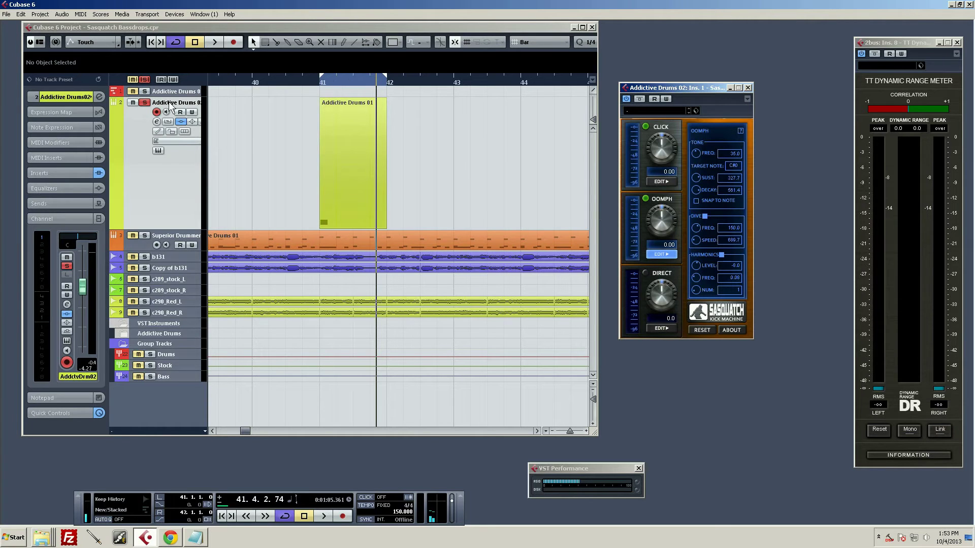
- Show more bars around bar 41, unsolo the Addictive Drums 02 track, and audition the kick in the full mix
{"action": "left_click", "coordinate": [304, 81]}
{"action": "left_click_drag", "start_coordinate": [305, 80], "coordinate": [263, 75]}
{"action": "key", "text": "space"}
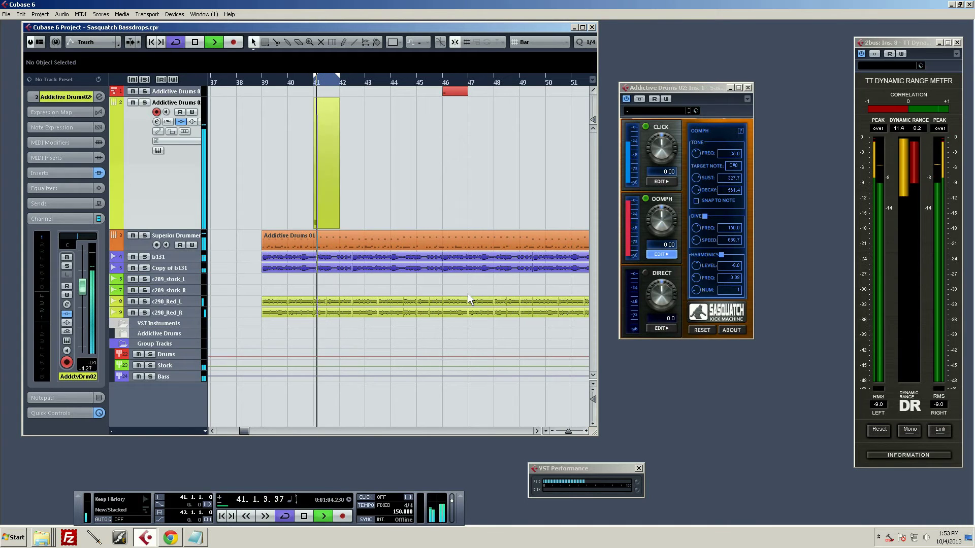
{"action": "key", "text": "space"}
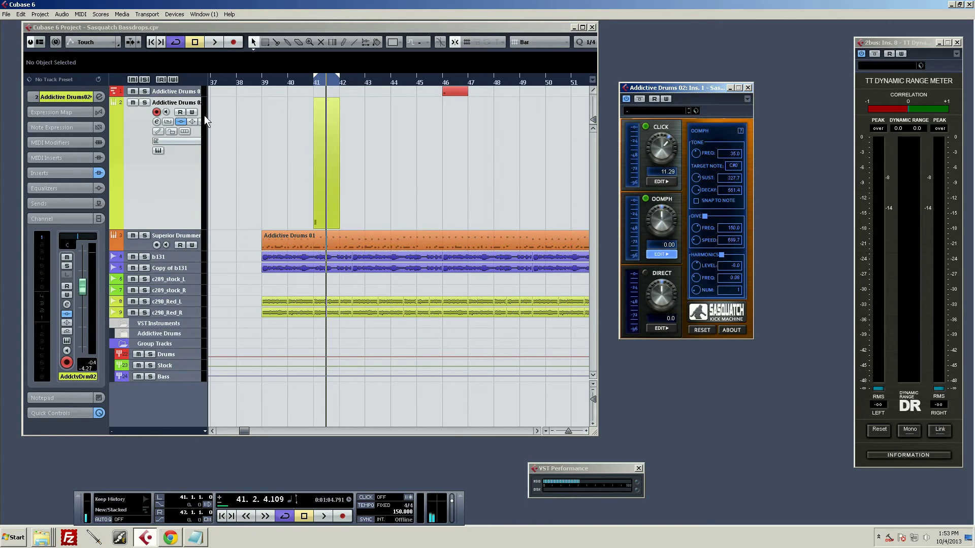
- Solo the Addictive Drums 02 track again and raise the Click level to about 11.82 during playback
{"action": "left_click", "coordinate": [145, 102]}
{"action": "key", "text": "space"}
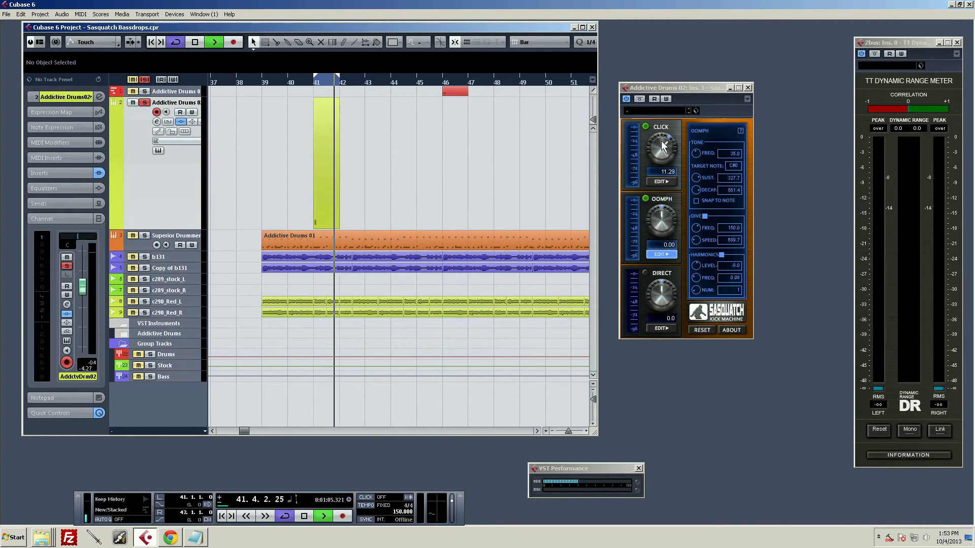
{"action": "left_click_drag", "start_coordinate": [662, 142], "coordinate": [659, 149]}
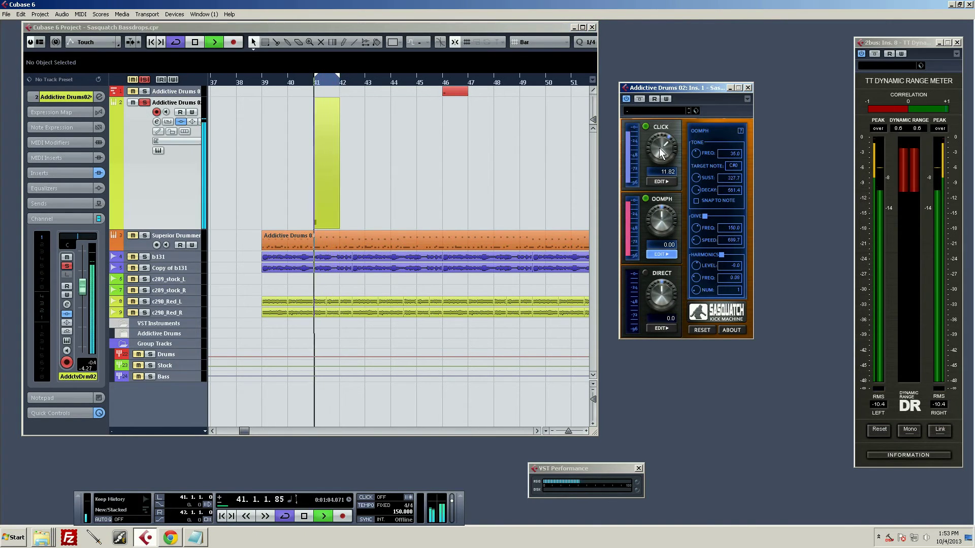
{"action": "key", "text": "space"}
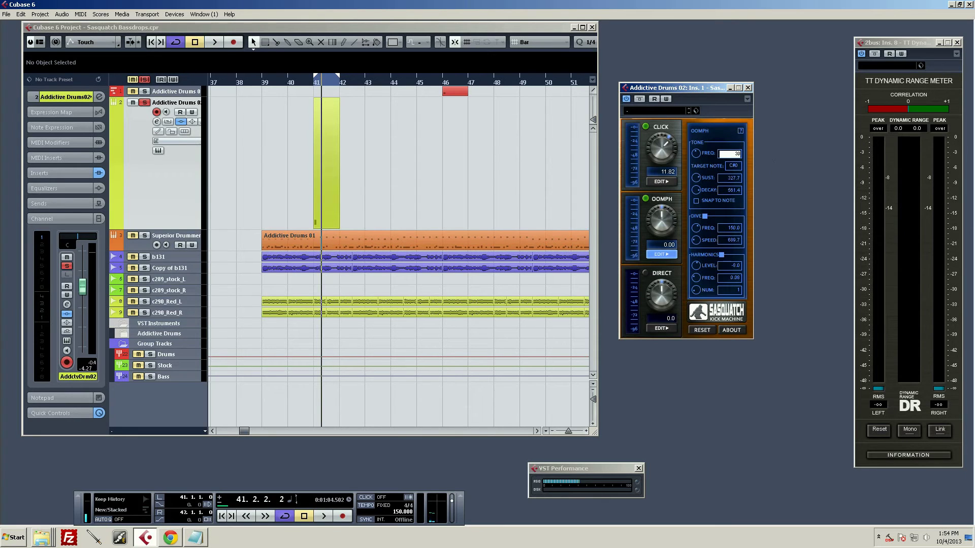
- Try the Oomph tone frequency at 30 and at 27.5, auditioning the looped kick with each setting
{"action": "key", "text": "Return"}
{"action": "key", "text": "space"}
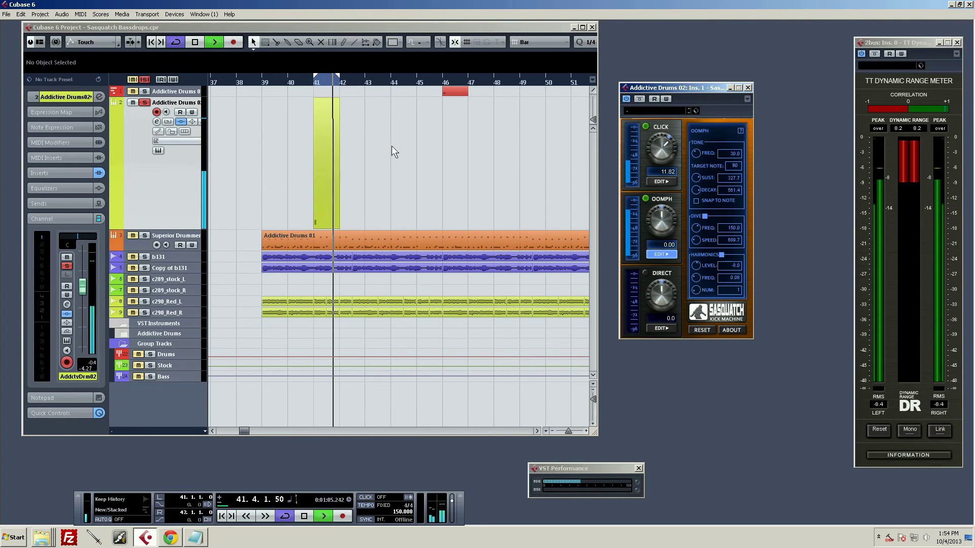
{"action": "key", "text": "space"}
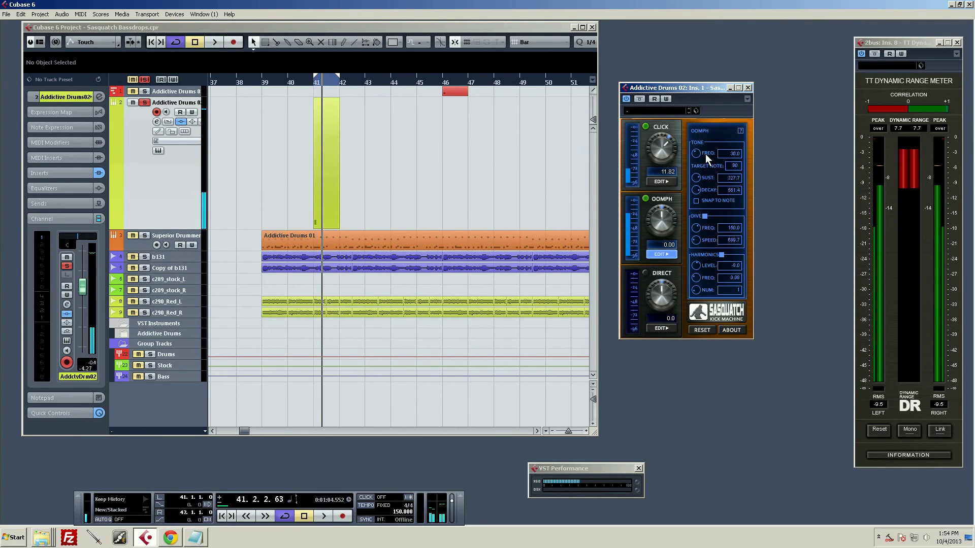
{"action": "left_click_drag", "start_coordinate": [696, 154], "coordinate": [696, 157]}
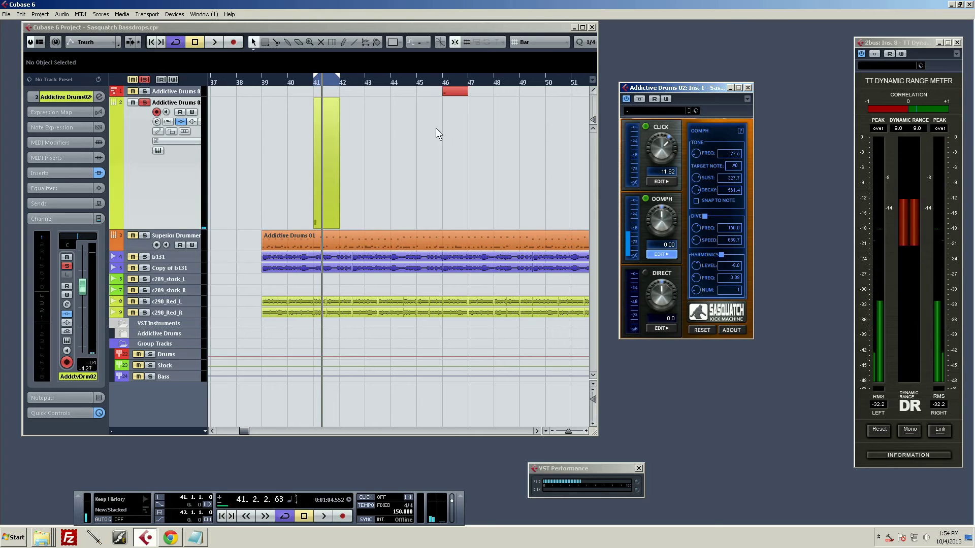
{"action": "key", "text": "space"}
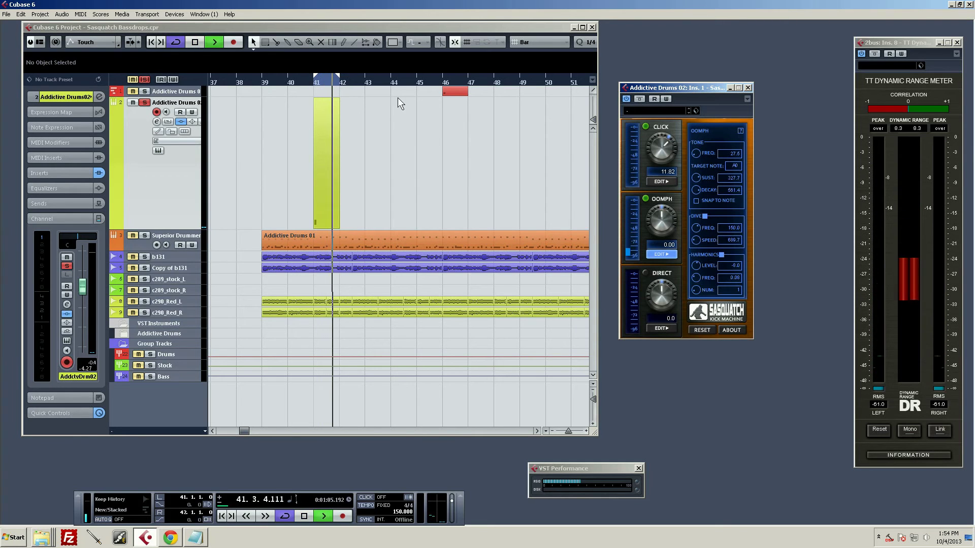
{"action": "key", "text": "space"}
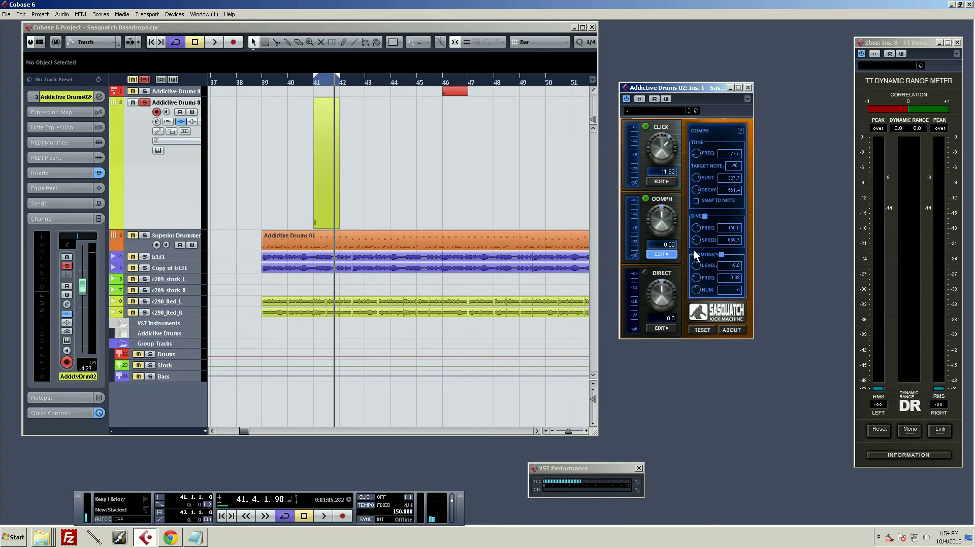
- Raise the number of harmonics to 10 and set the Oomph tone frequency to 35, auditioning the kick
{"action": "key", "text": "space"}
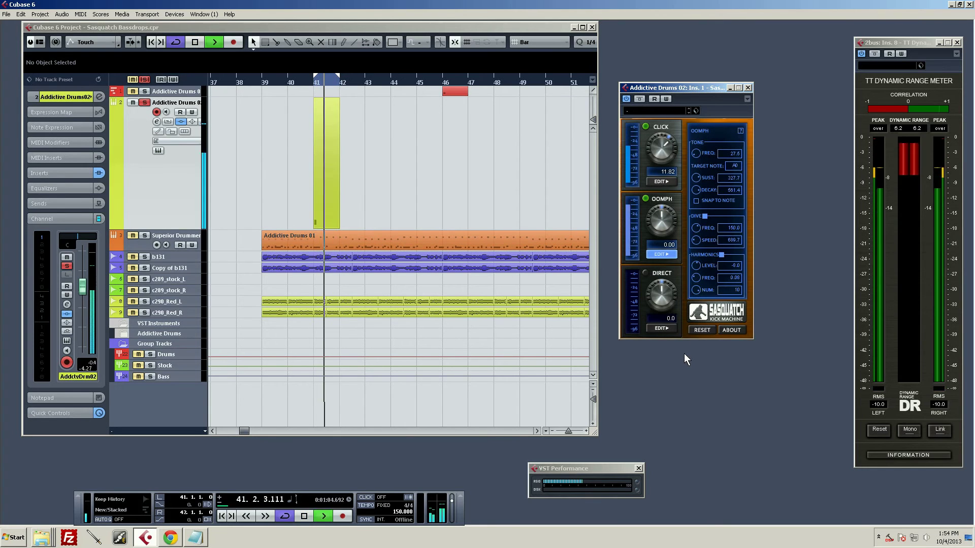
{"action": "key", "text": "space"}
{"action": "left_click", "coordinate": [731, 153]}
{"action": "type", "text": "35"}
{"action": "key", "text": "Return"}
{"action": "key", "text": "space"}
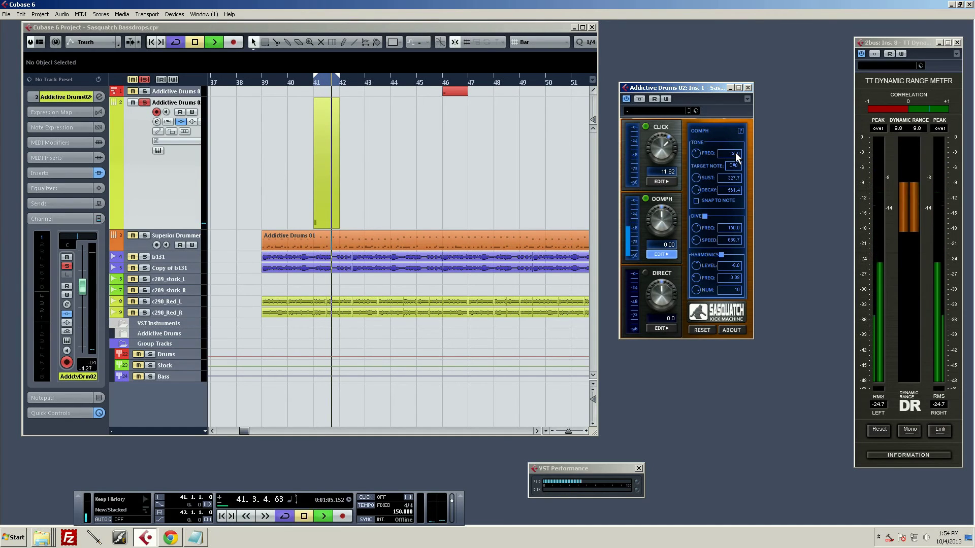
{"action": "key", "text": "space"}
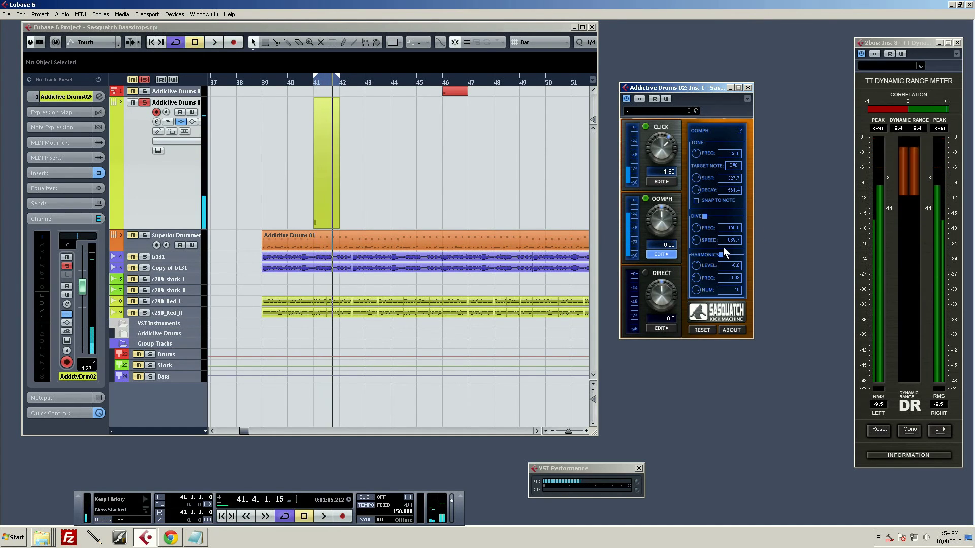
- Compare the looped kick with the Oomph Harmonics switched off and switched back on
{"action": "left_click", "coordinate": [724, 252]}
{"action": "key", "text": "space"}
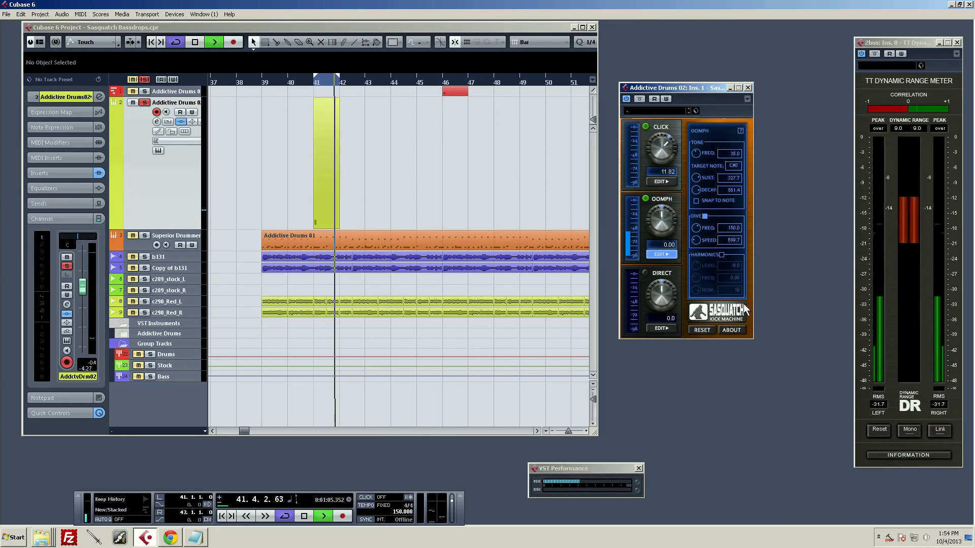
{"action": "key", "text": "space"}
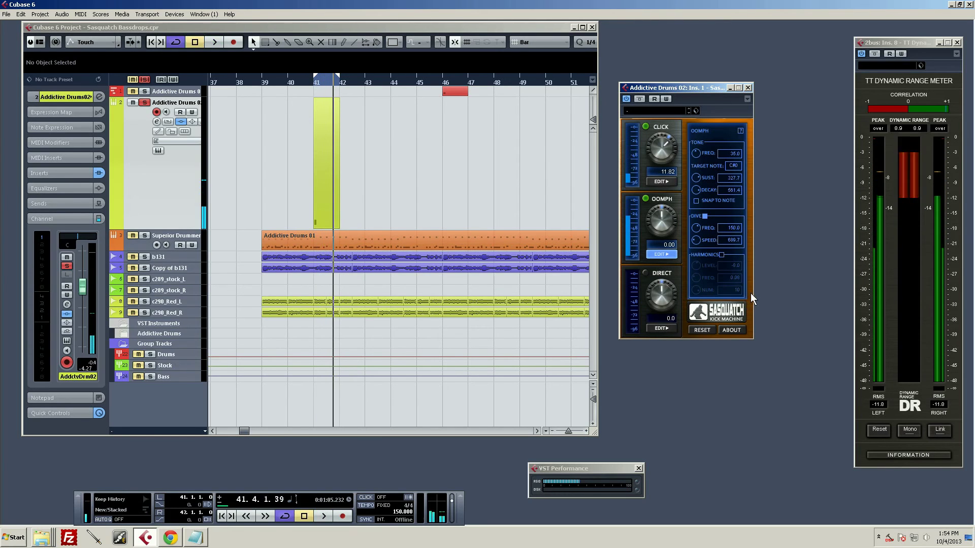
{"action": "left_click", "coordinate": [722, 254]}
{"action": "key", "text": "space"}
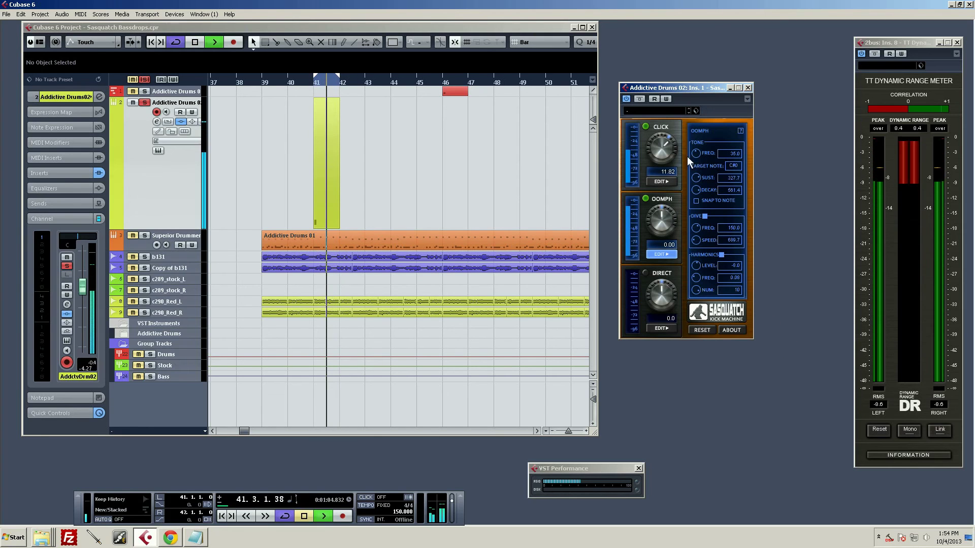
- Audition the looped kick with the Click section switched off, stop playback, and switch Click back on
{"action": "left_click", "coordinate": [654, 129]}
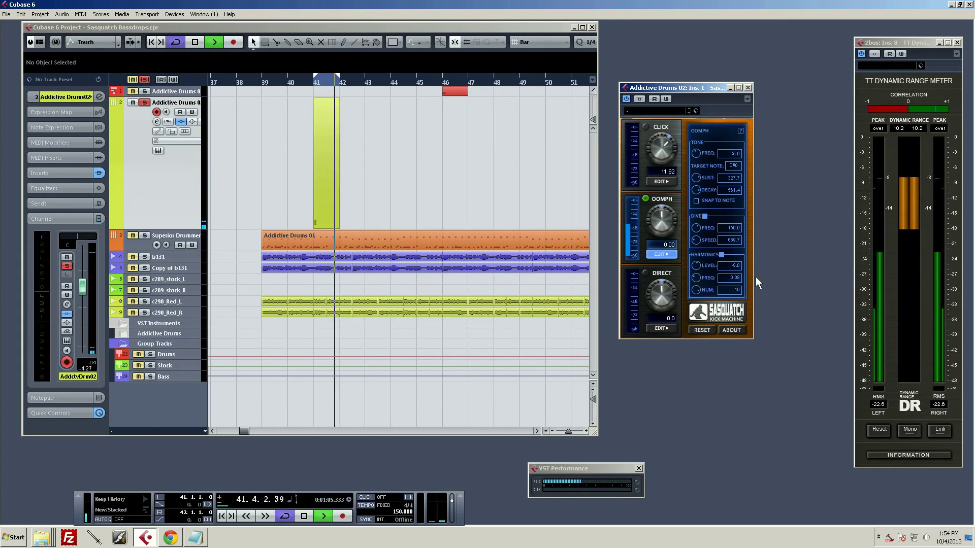
{"action": "key", "text": "space"}
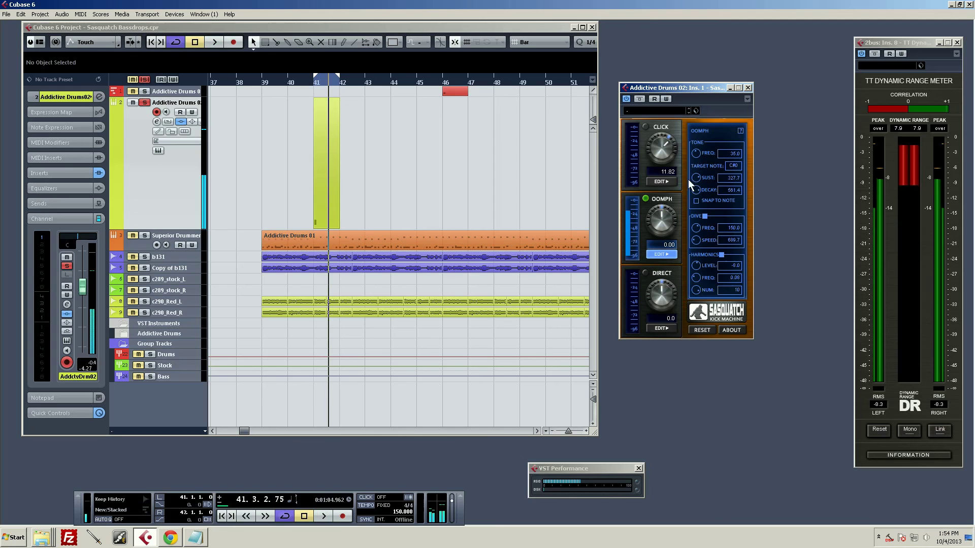
{"action": "left_click", "coordinate": [645, 126]}
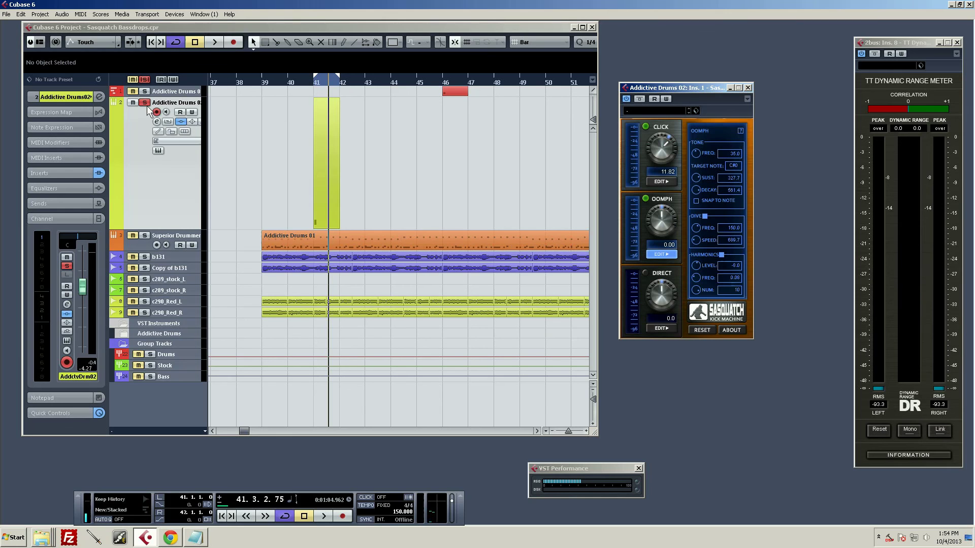
- Unsolo the Addictive Drums 02 track and play the full mix from bar 39 through the bass drop at bar 41
{"action": "left_click", "coordinate": [214, 124]}
{"action": "left_click", "coordinate": [261, 79]}
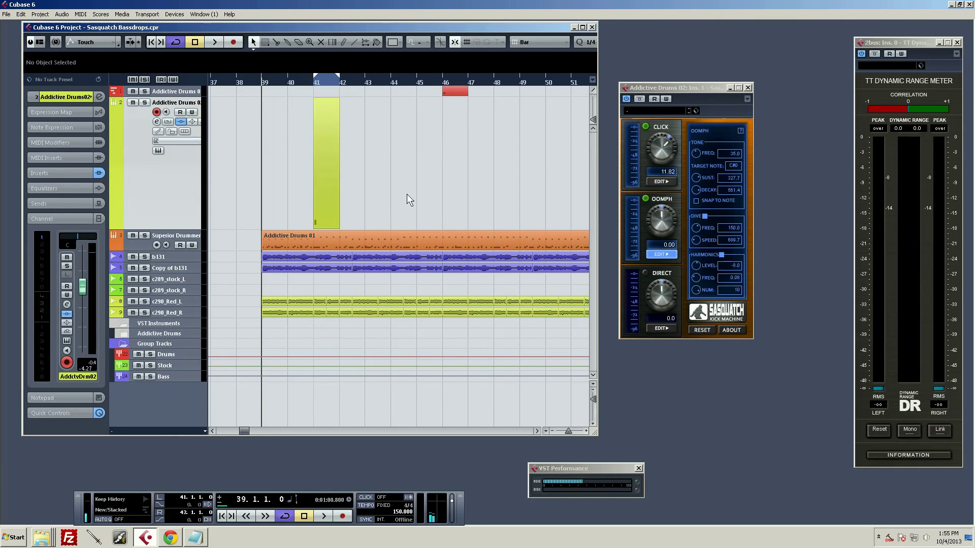
{"action": "key", "text": "space"}
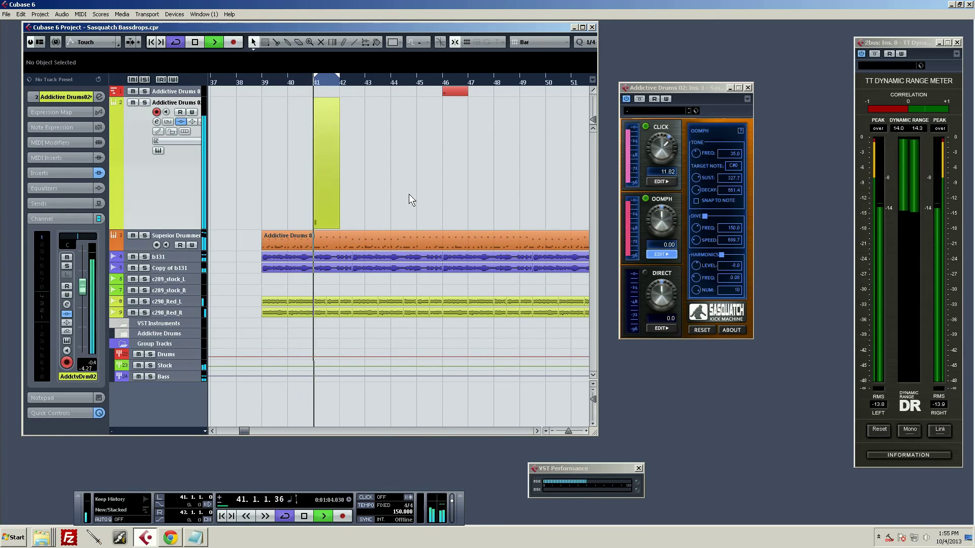
{"action": "key", "text": "space"}
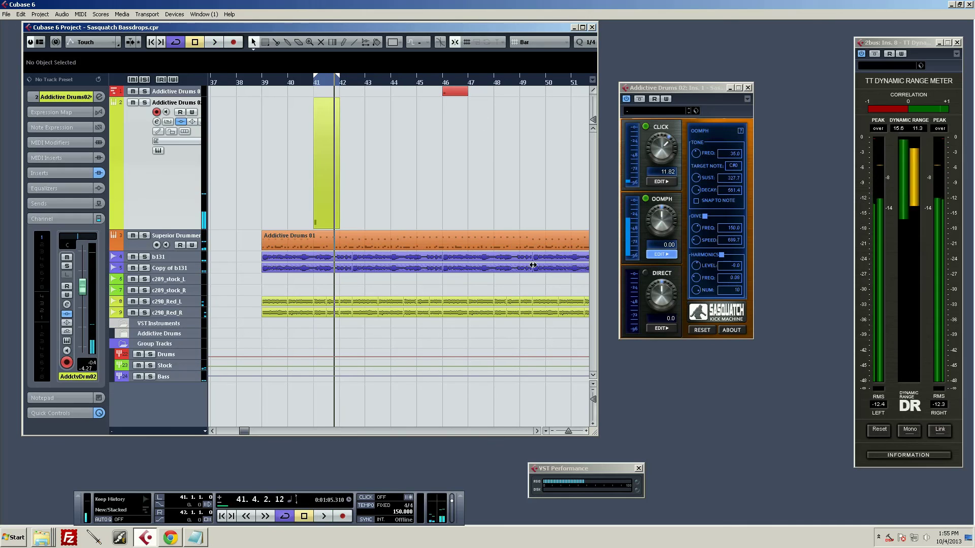